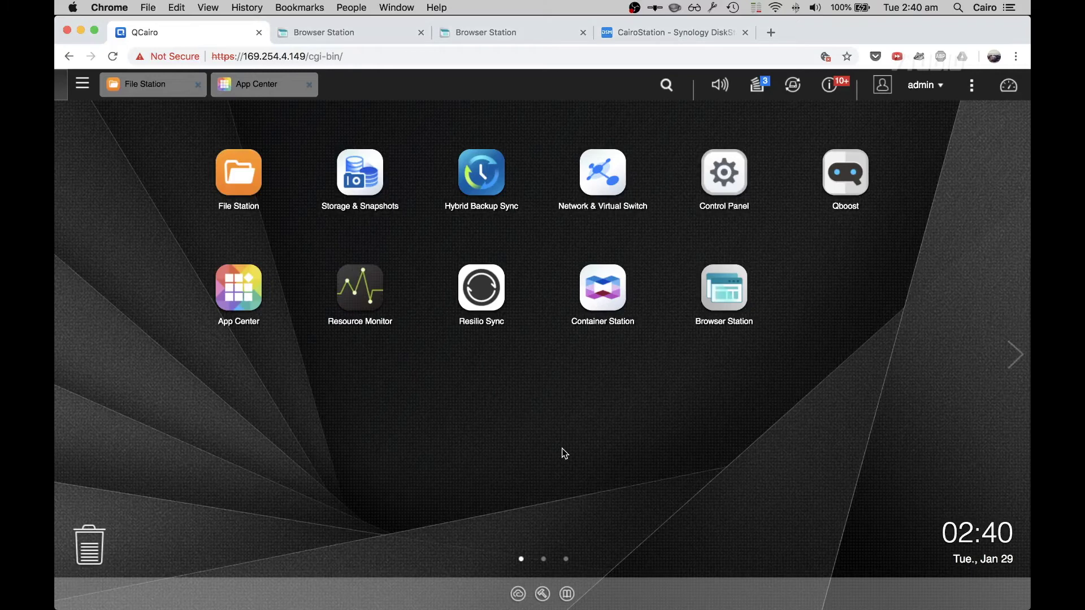
In App Center's Backup/Sync apps, confirm Connect to Cloud Drive is installed, then close App Center.
click(242, 284)
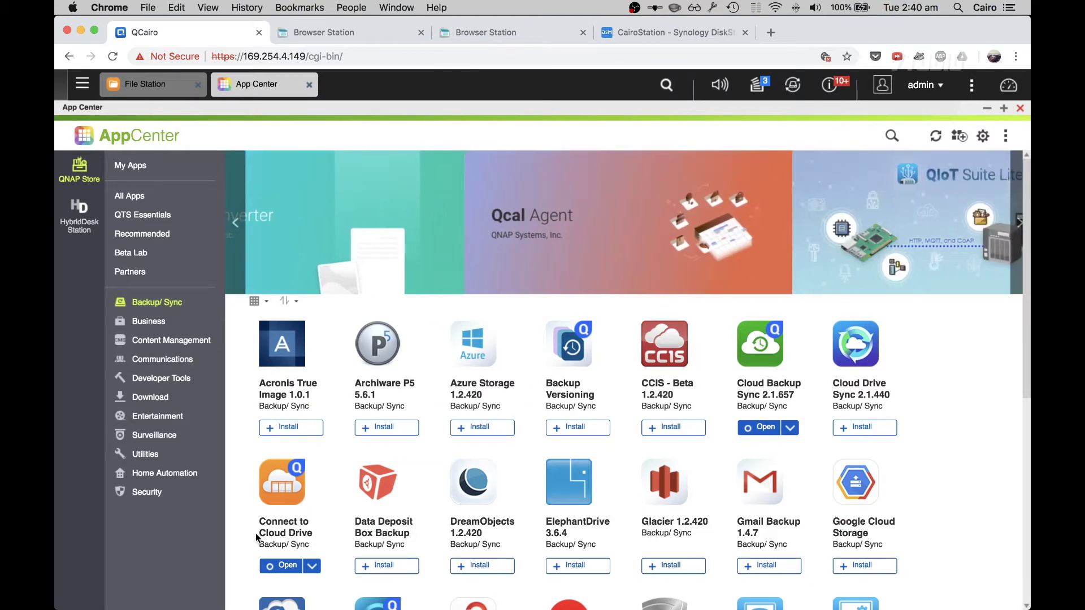
click(288, 503)
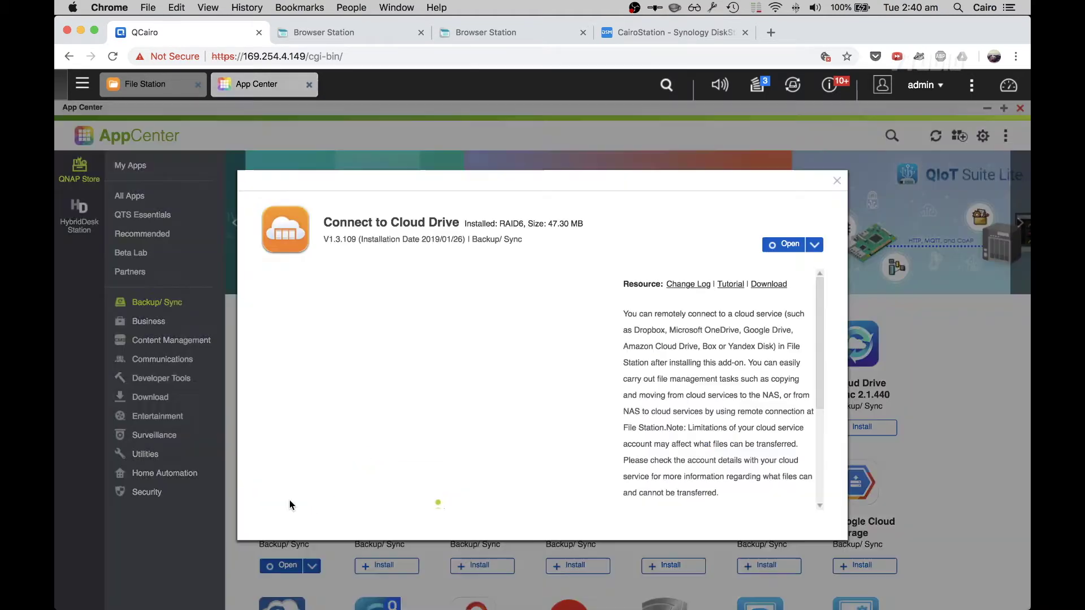
click(836, 180)
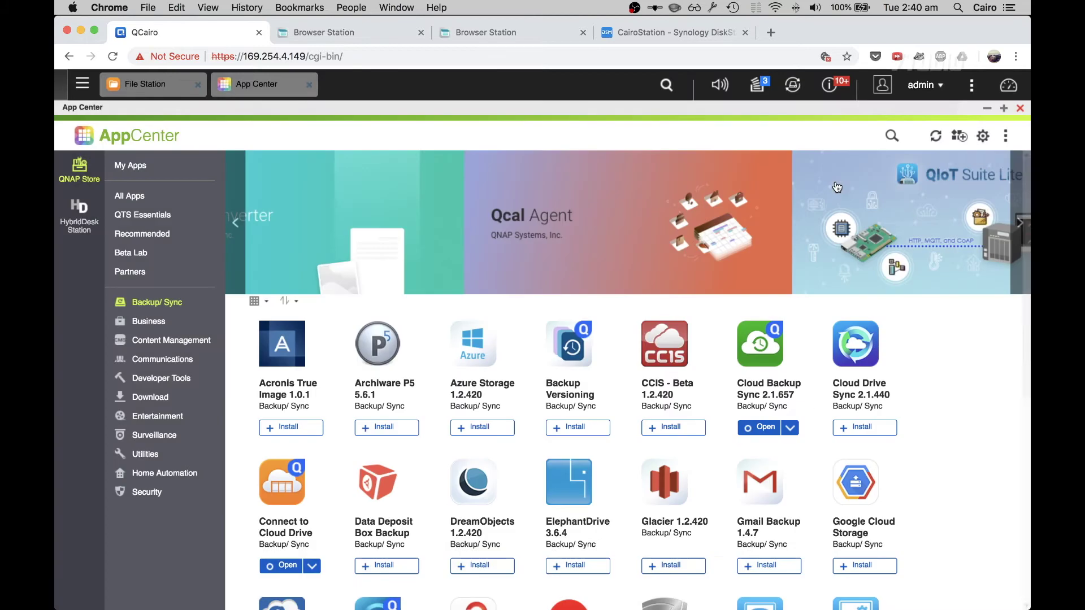
click(1018, 109)
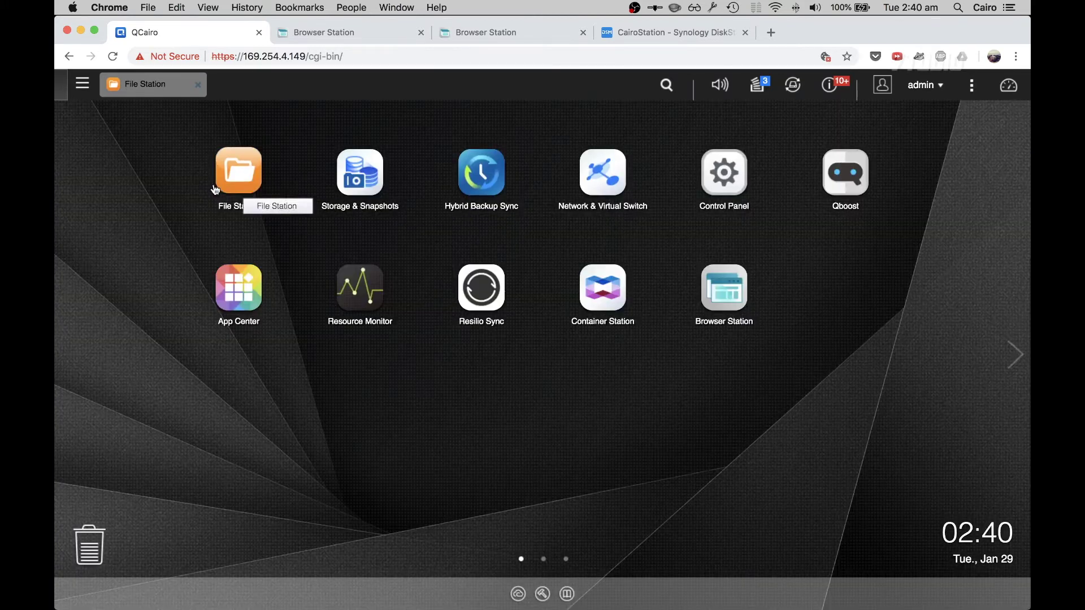
Maximize File Station and choose Remote Mount > Create remote mount.
click(234, 185)
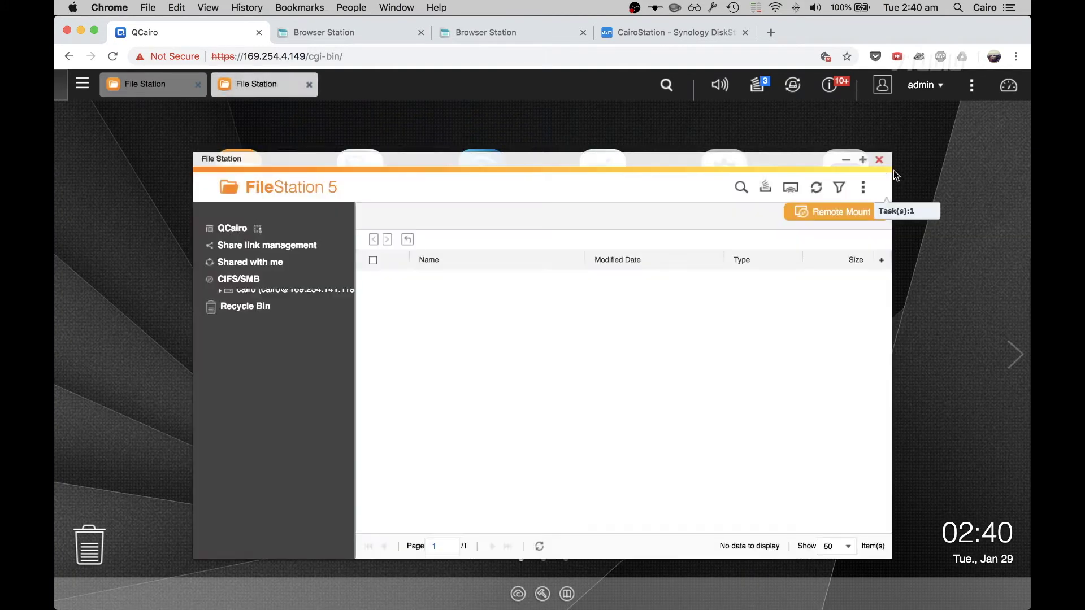
click(867, 160)
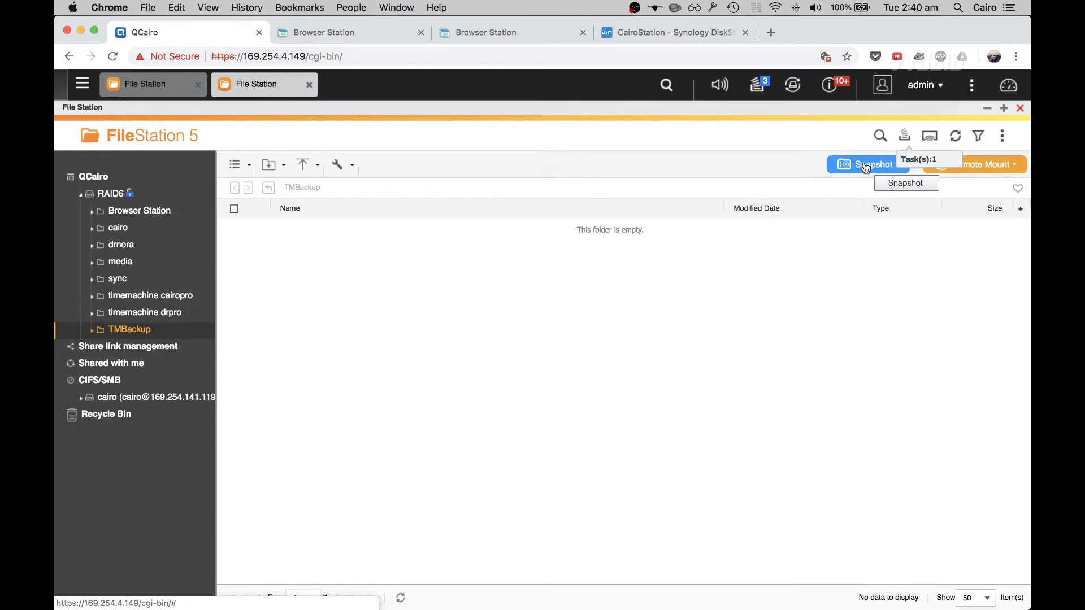
click(986, 168)
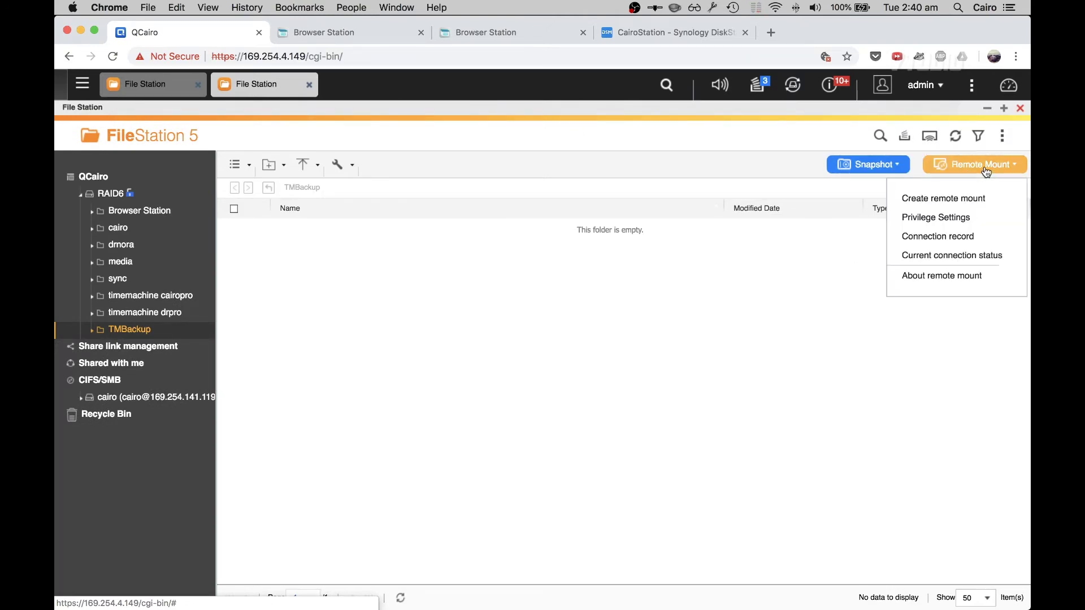
click(948, 203)
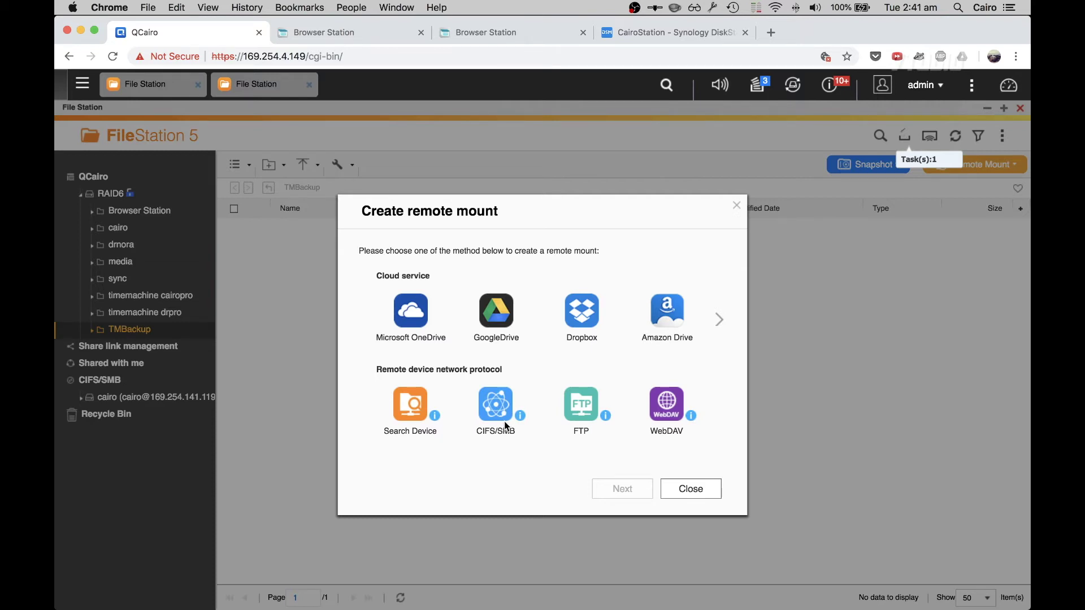
Pick CIFS/SMB as the mount protocol, then switch to the CairoStation Synology DSM tab.
click(502, 405)
click(623, 489)
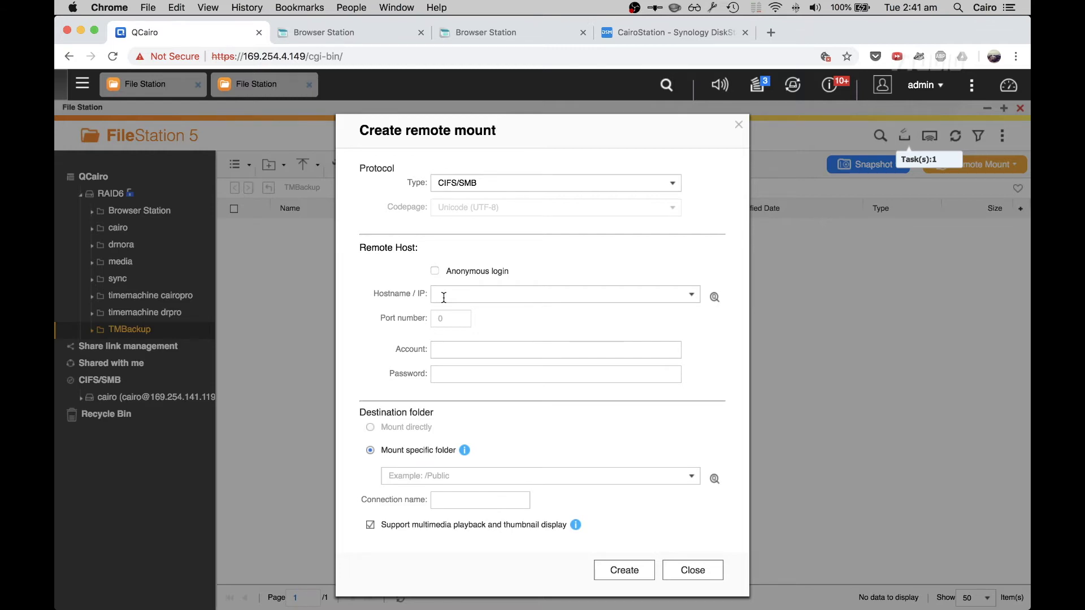
click(658, 33)
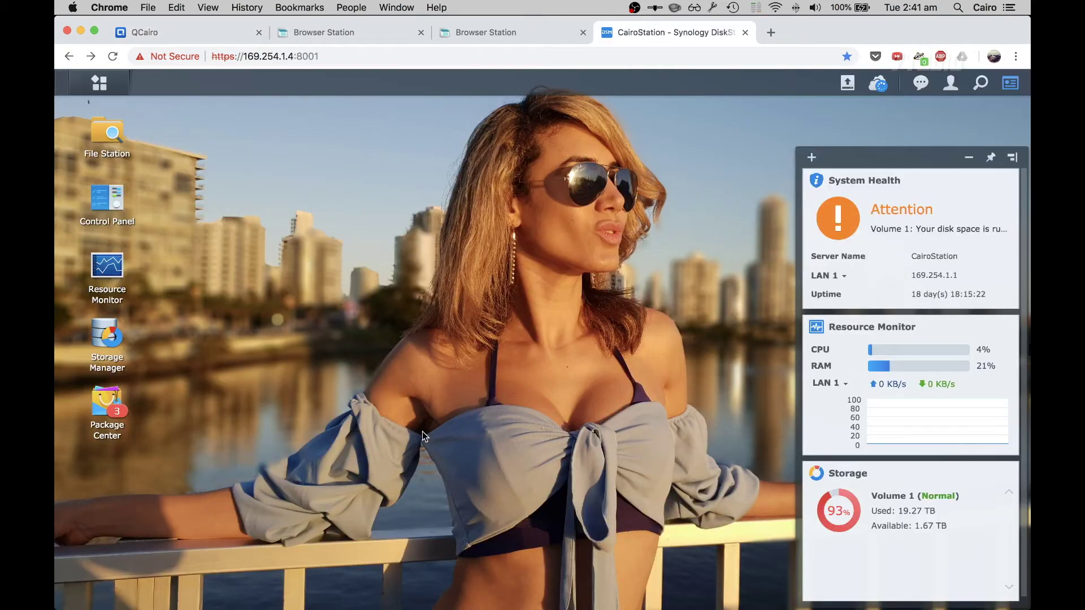
Look up LAN 2's IP address in the Synology Control Panel's Network Interface list.
click(111, 195)
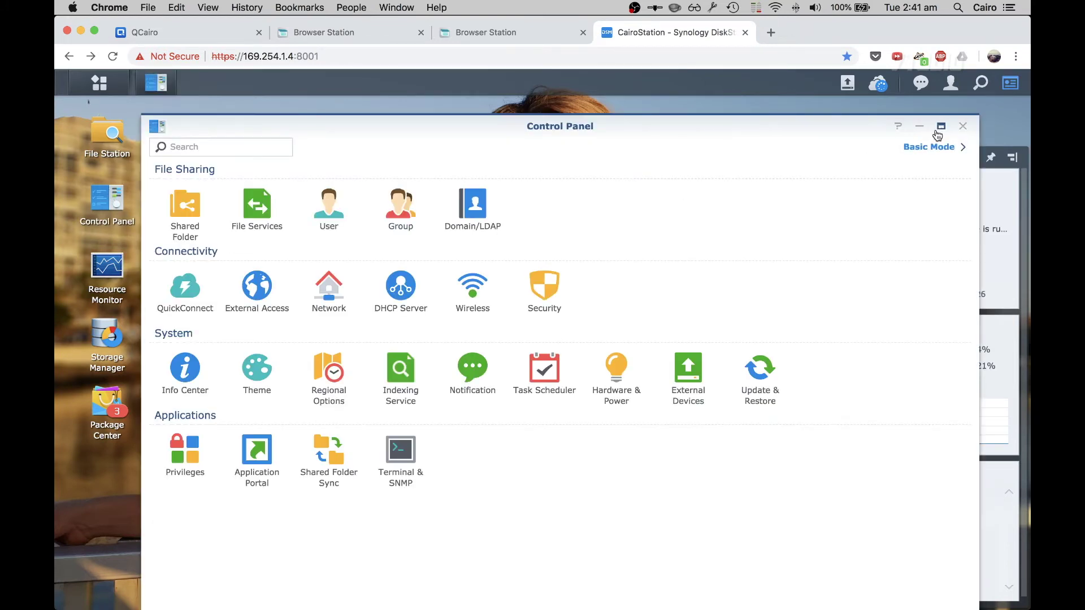
click(940, 127)
click(254, 273)
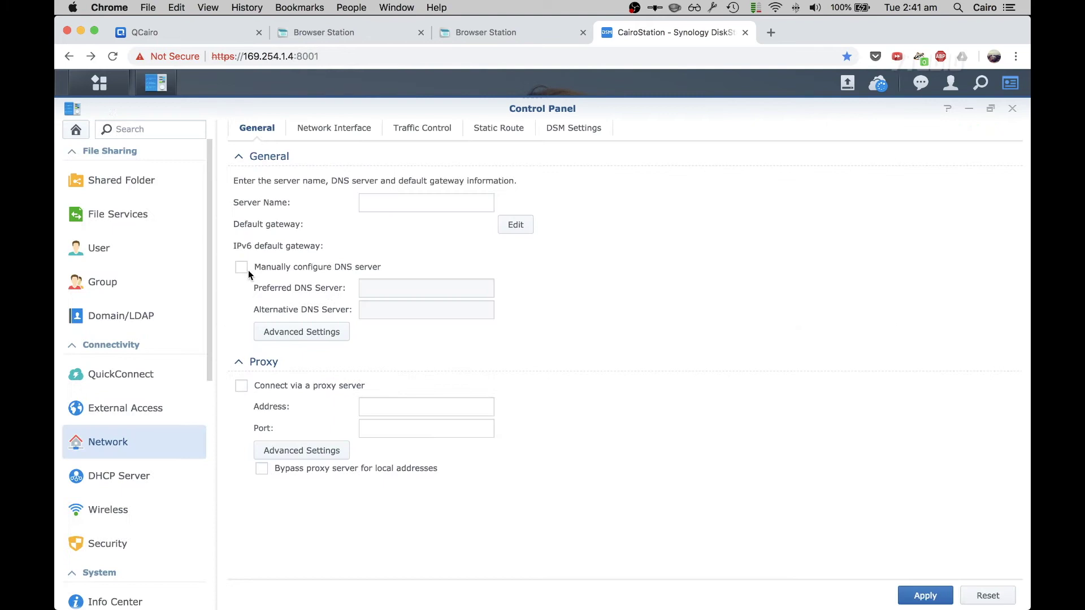
click(355, 131)
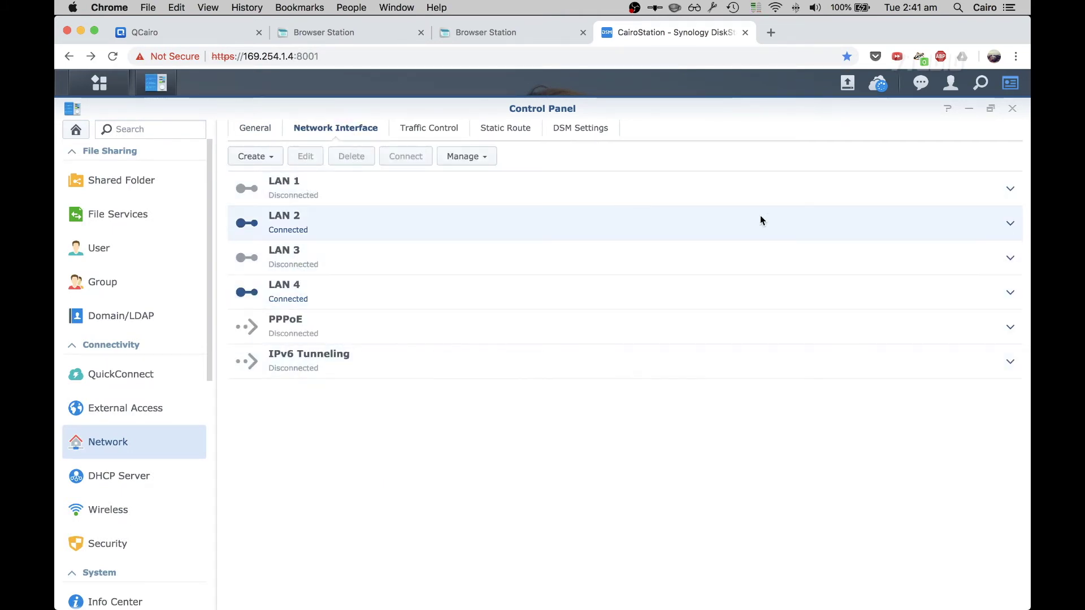
click(1011, 225)
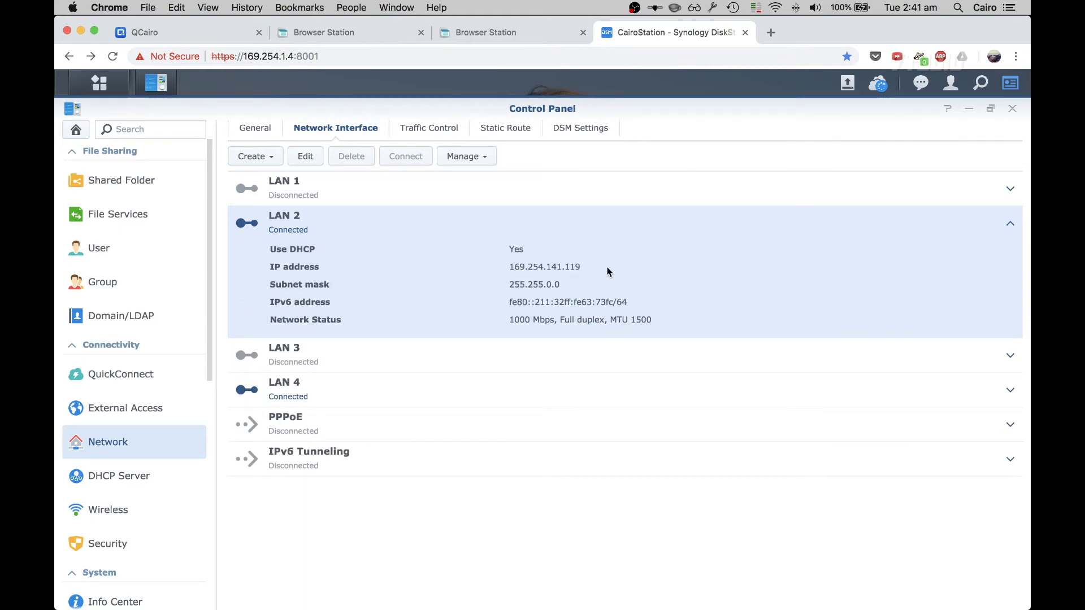
click(968, 113)
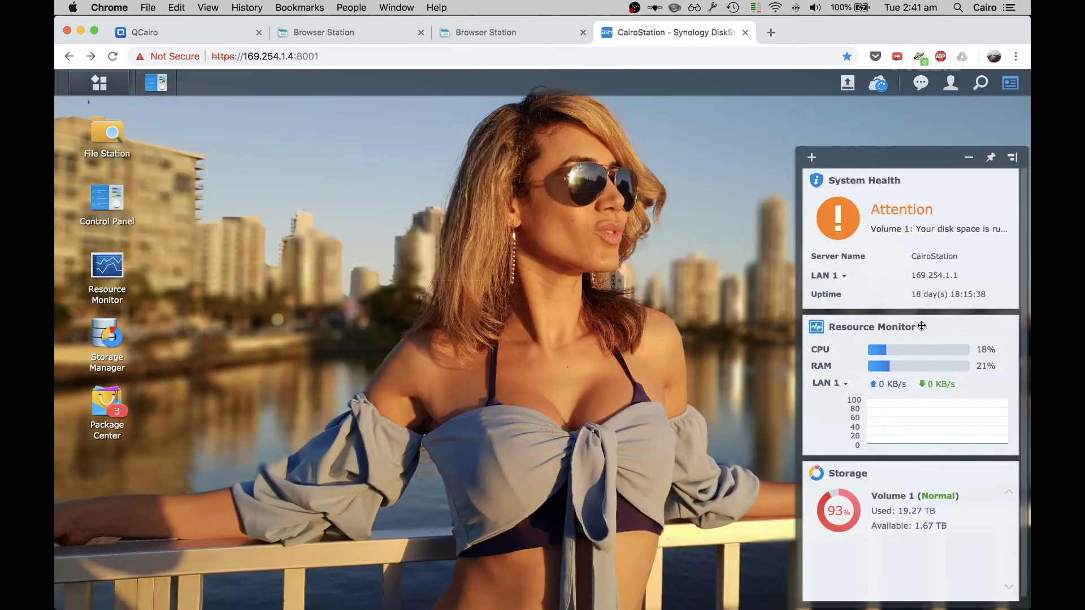
click(842, 277)
click(840, 316)
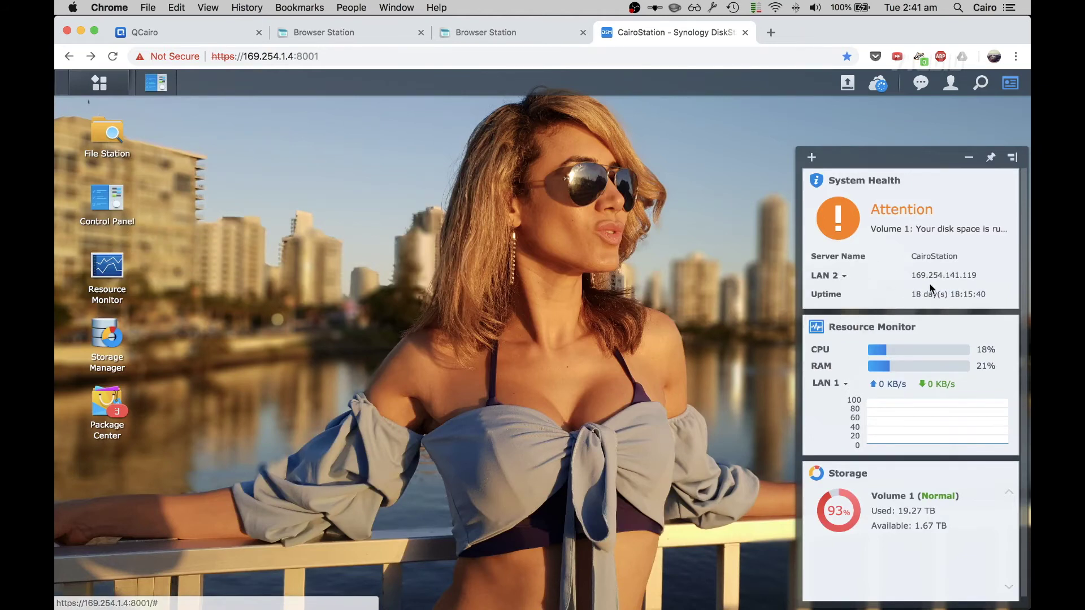
click(156, 83)
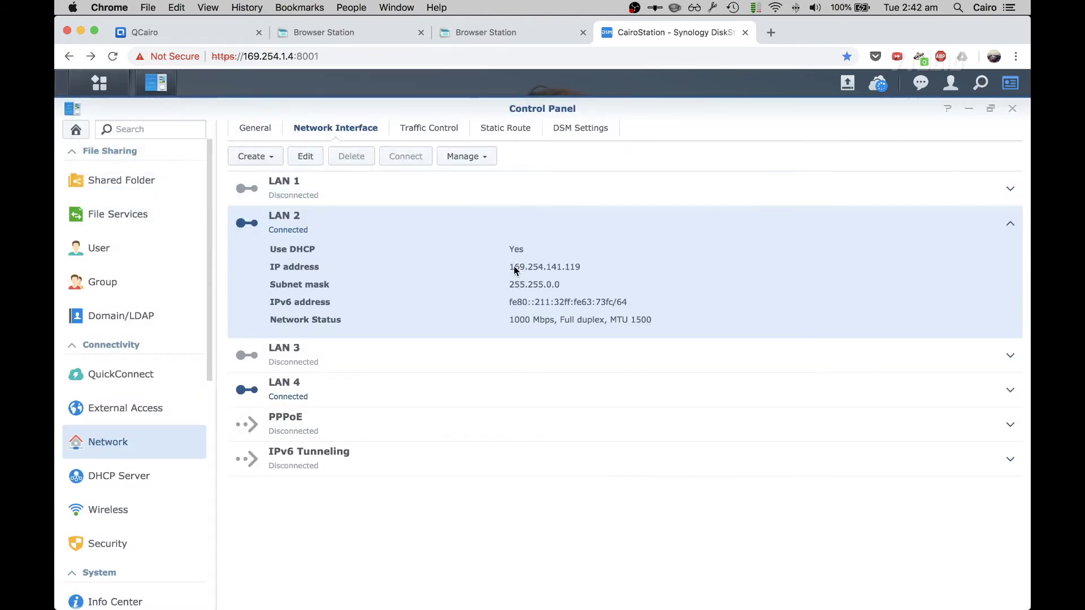
Copy the 169.254.141.119 address into the QNAP mount form's Hostname/IP field.
drag(512, 266, 544, 268)
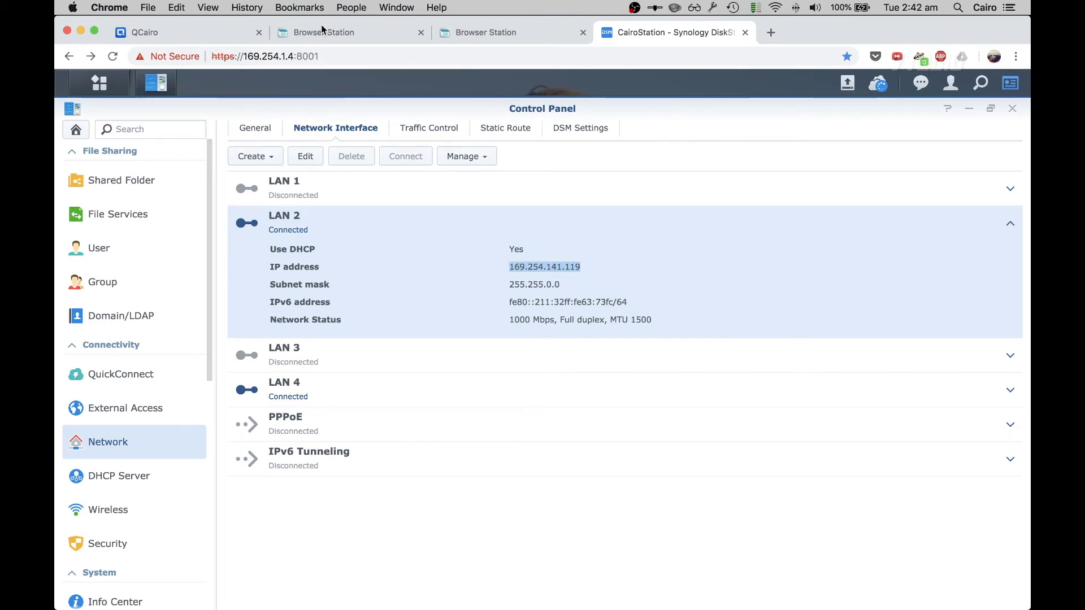
click(222, 30)
click(447, 292)
text(169.254.141.119)
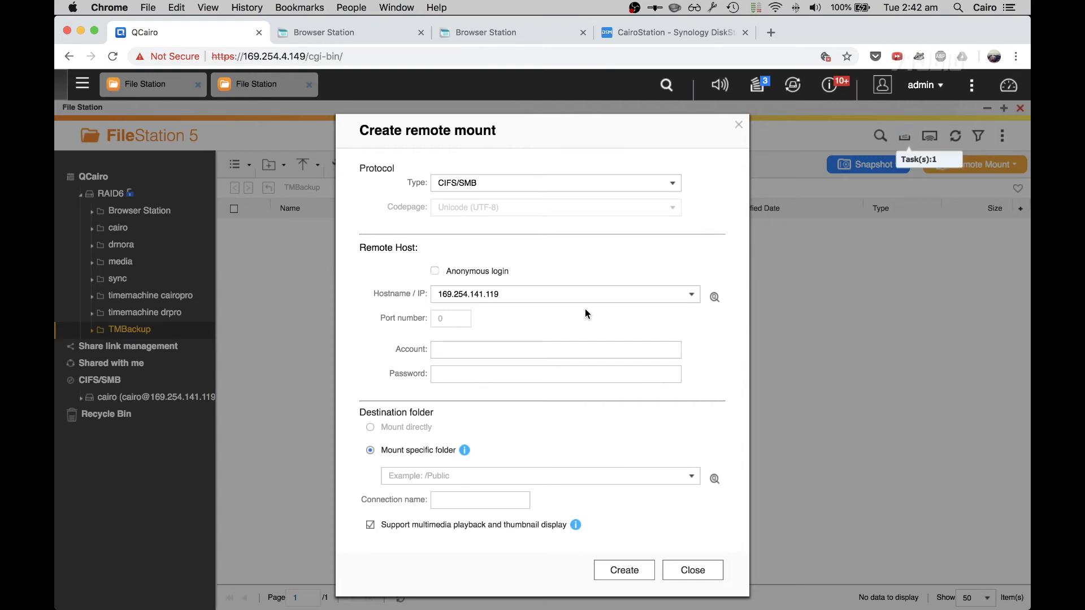
click(449, 347)
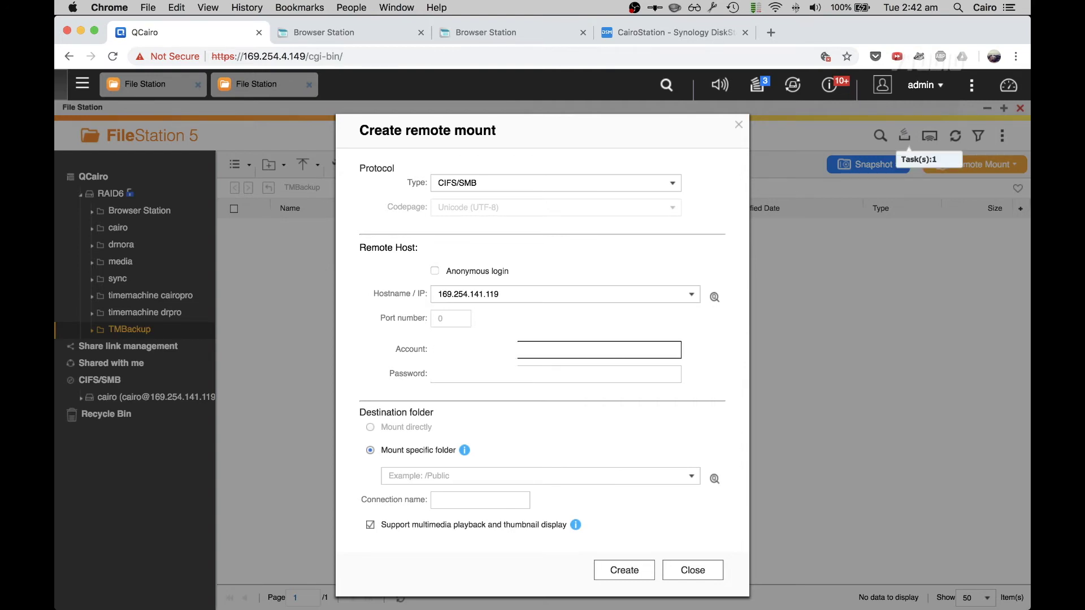
key(Tab)
Confirm Enable SMB service is on in DSM File Services, then return to the QNAP form.
key(cmd+4)
click(140, 213)
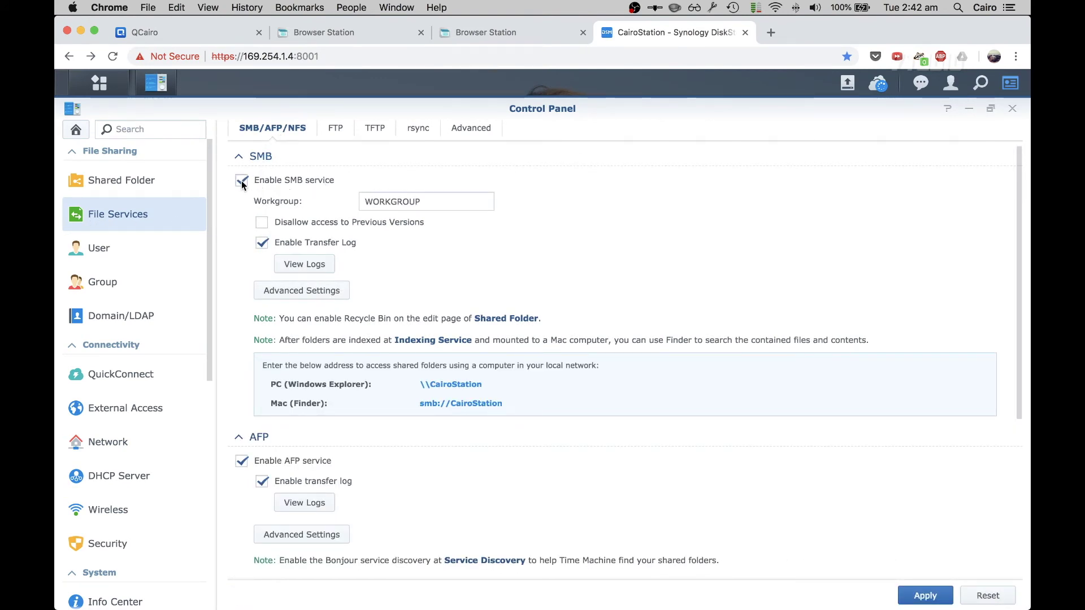
key(super+1)
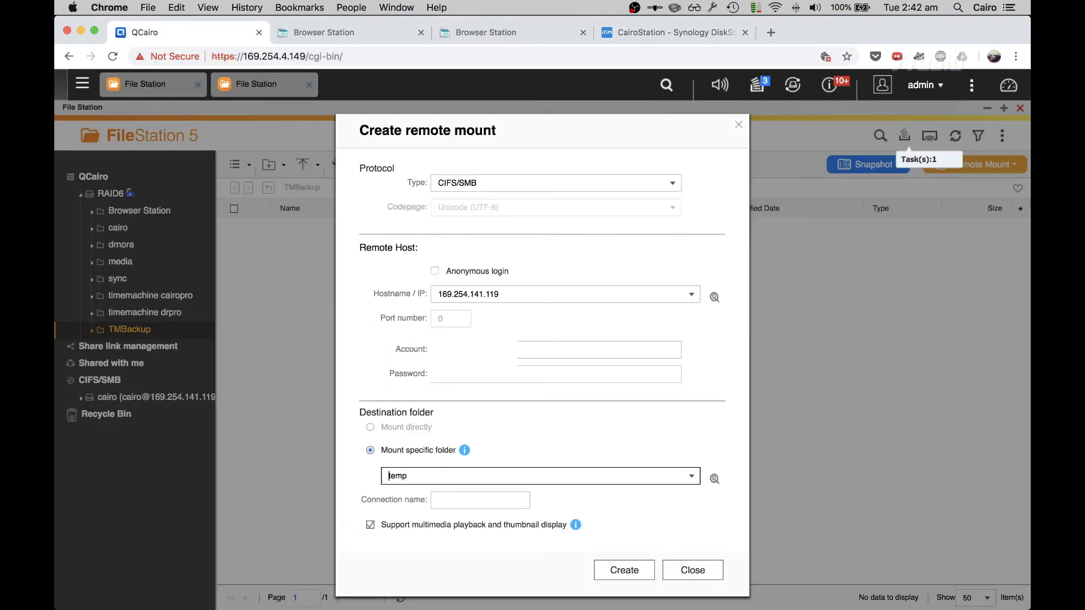
Keep the default connection name and create the remote mount of the temp folder.
click(459, 505)
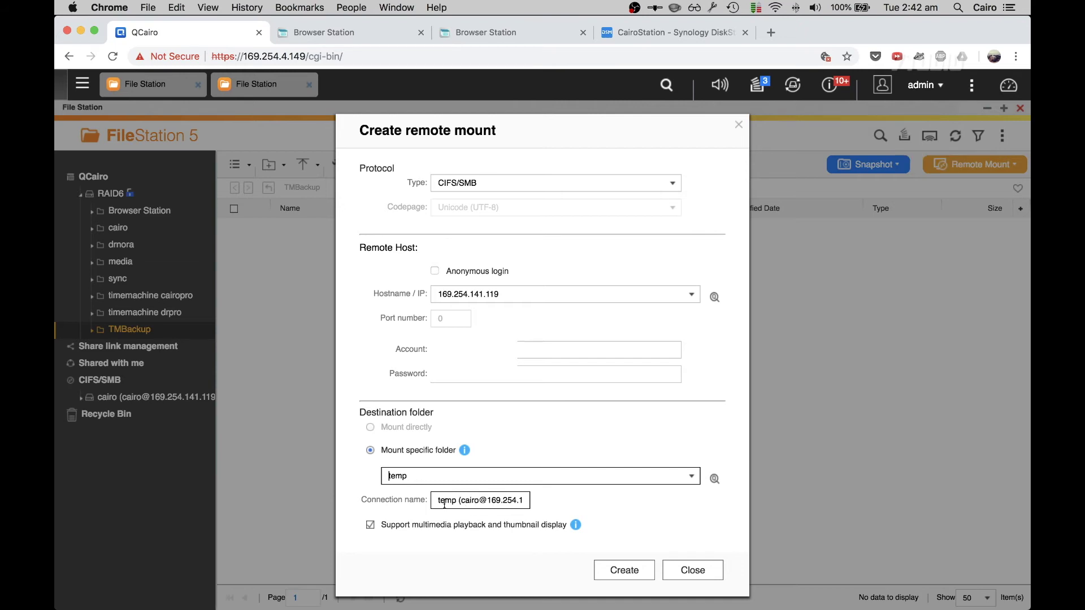
key(super+a)
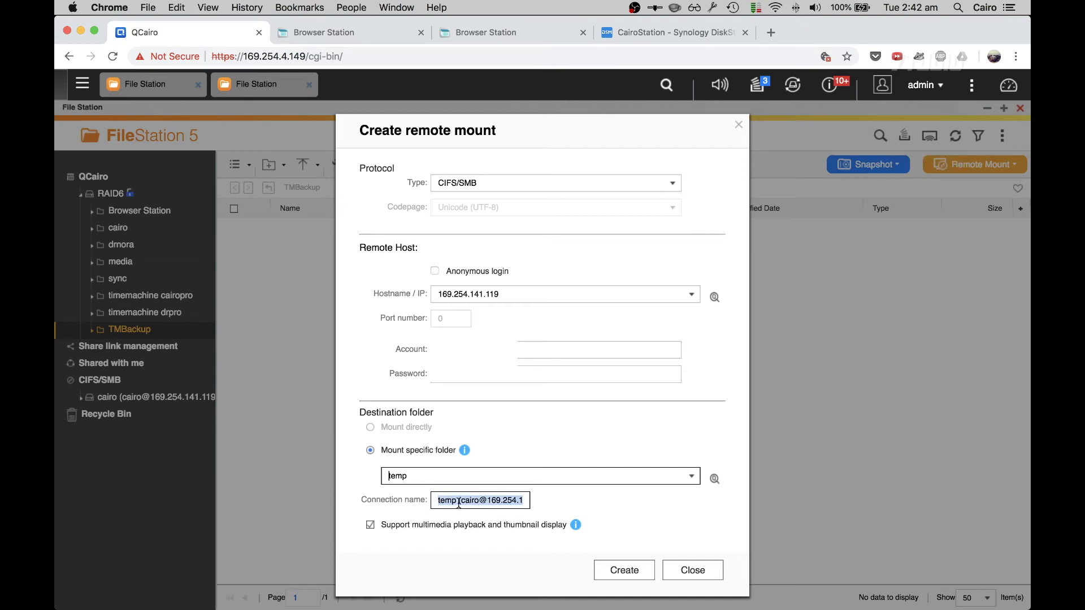
text(Temp)
key(super+z)
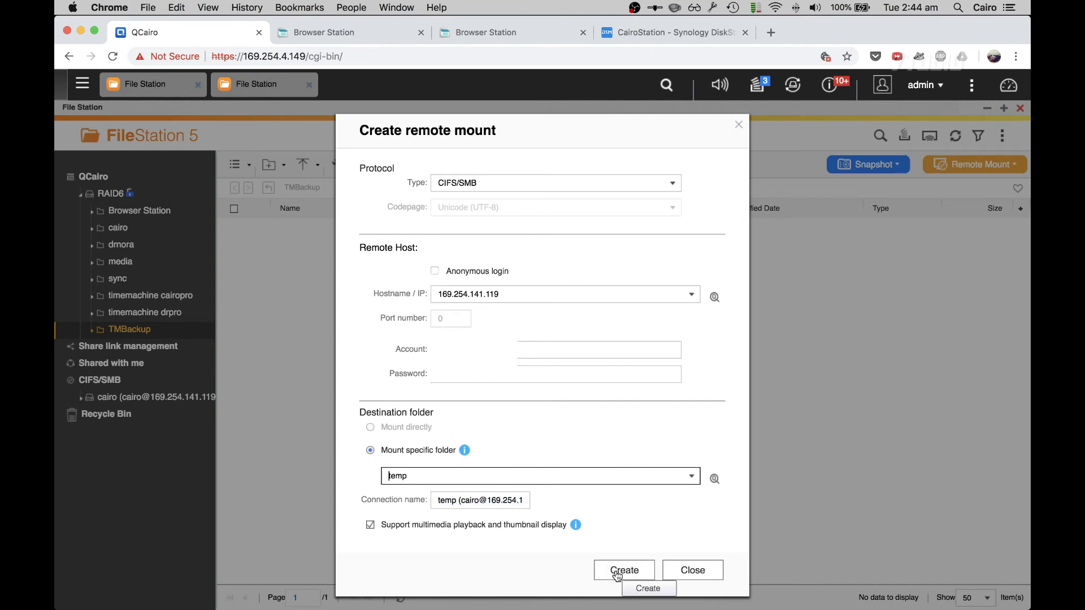
click(617, 571)
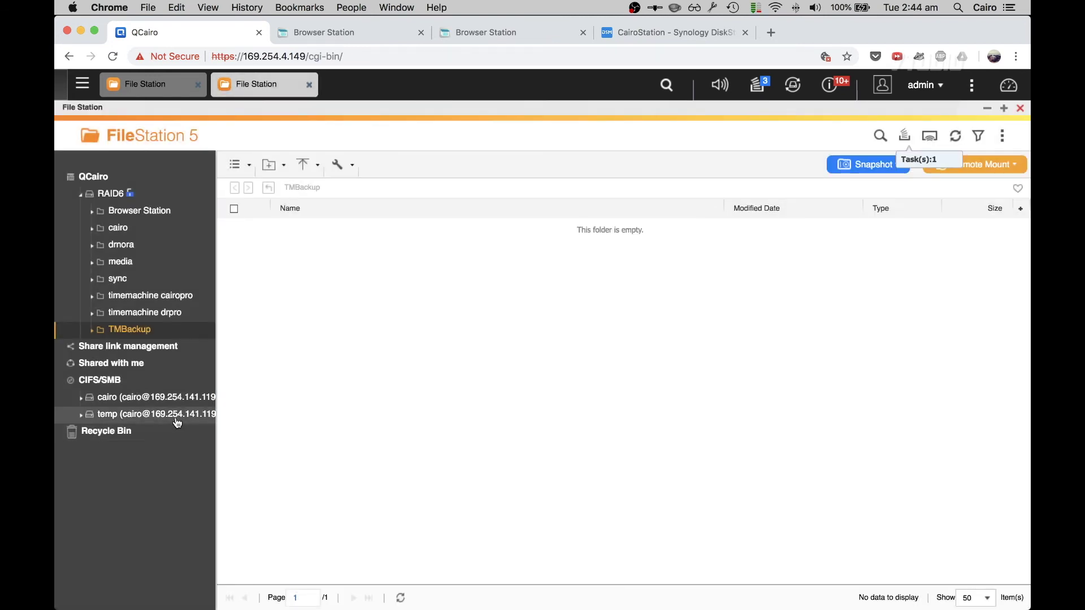
Open the temp mount and copy File Listing into TMBackup, skipping duplicate files.
click(178, 418)
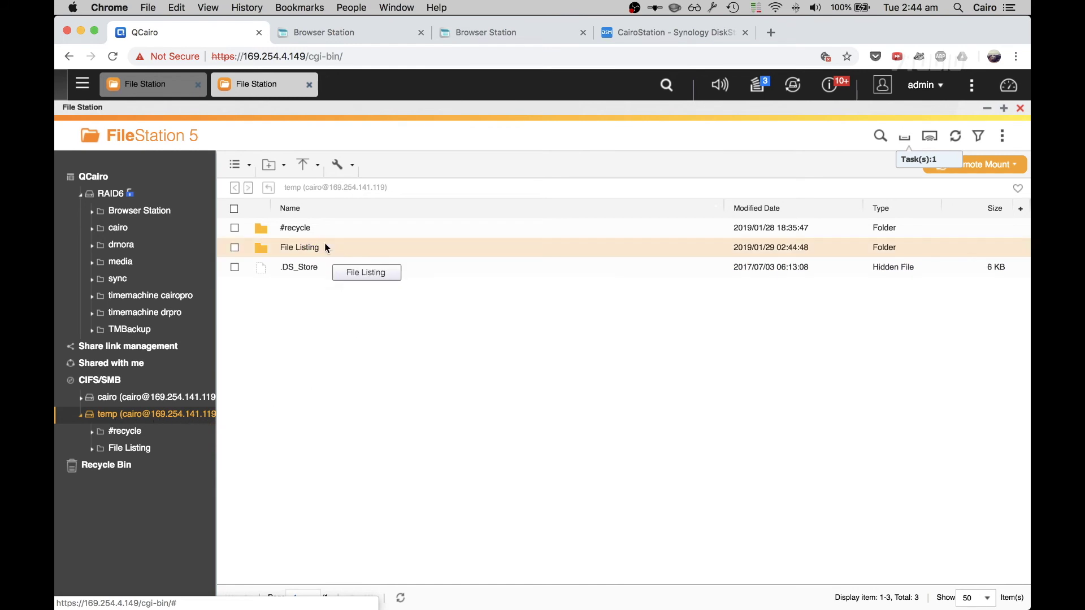
drag(321, 245, 129, 329)
click(187, 352)
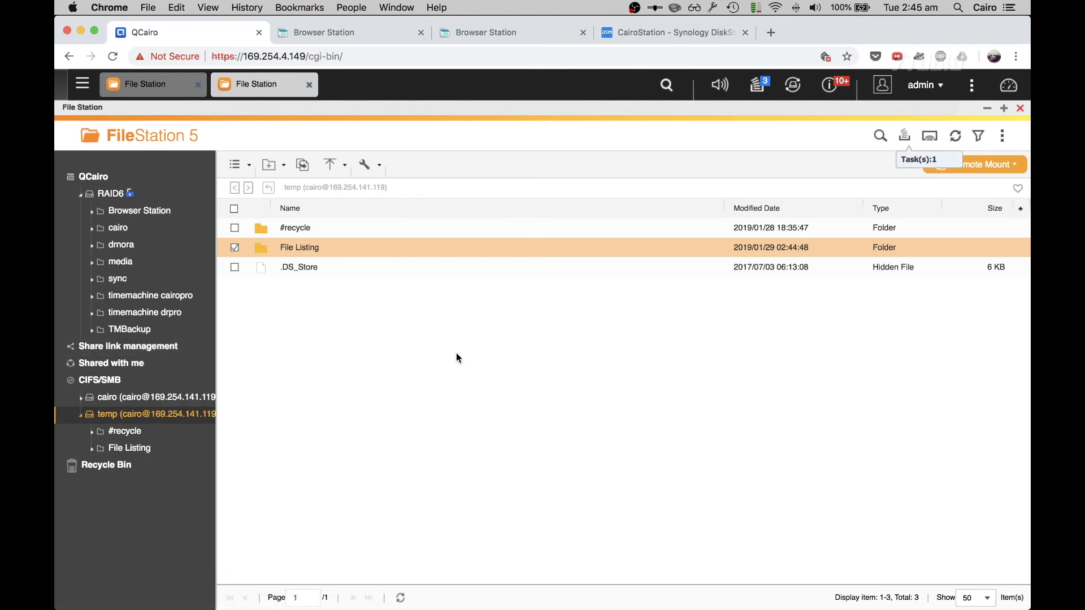
click(910, 139)
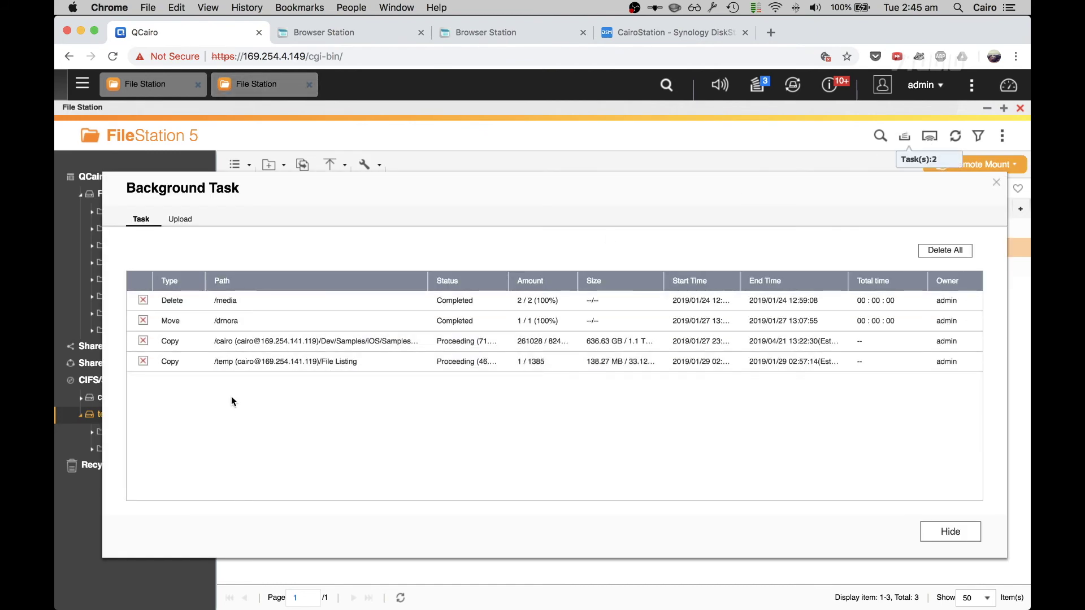
mouse_move(228, 370)
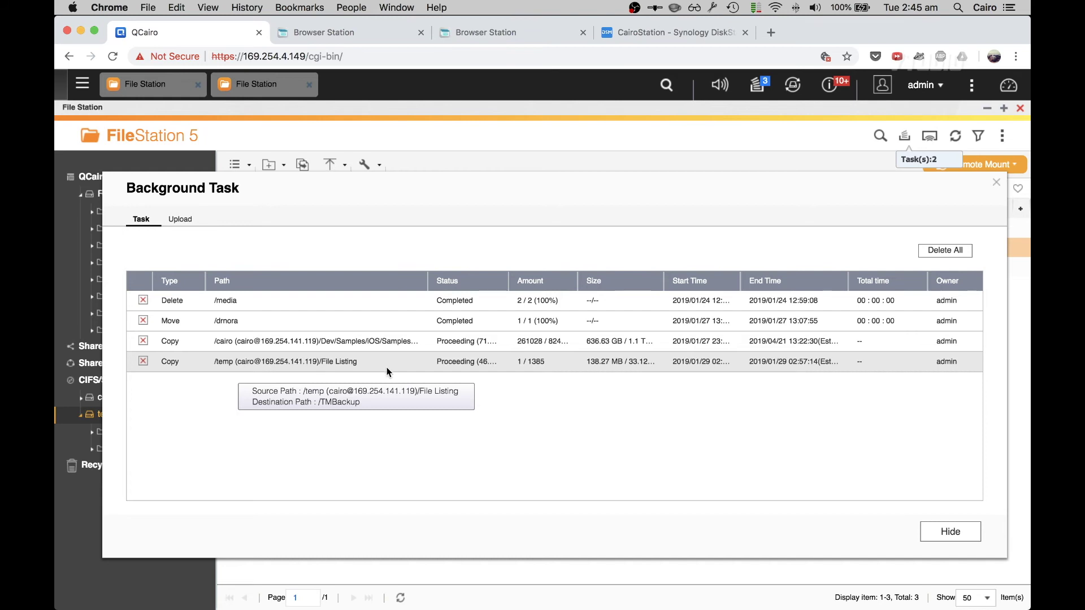
drag(509, 285, 559, 282)
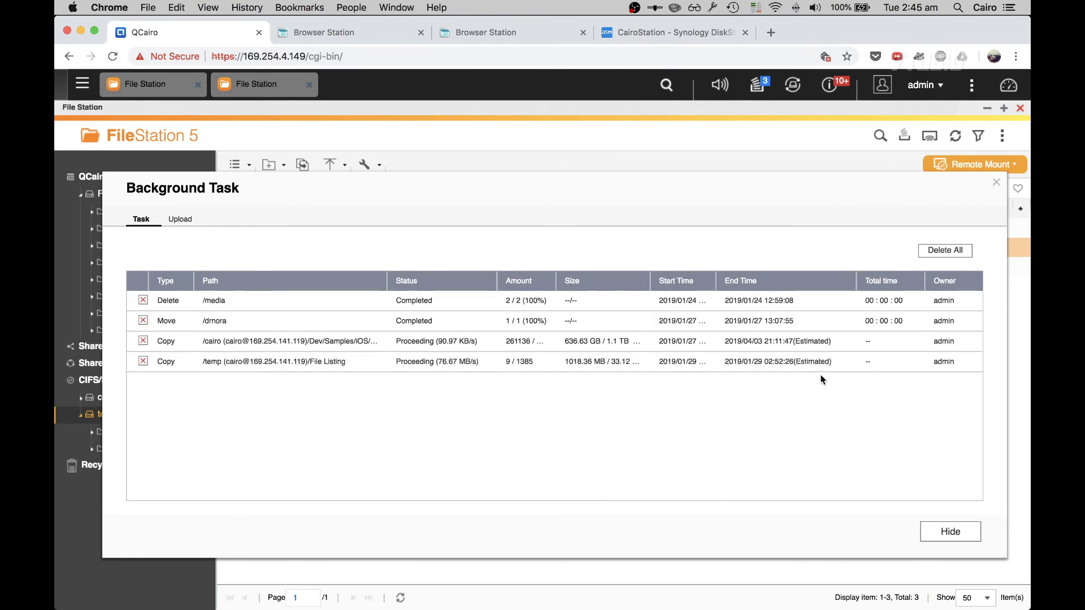
click(933, 533)
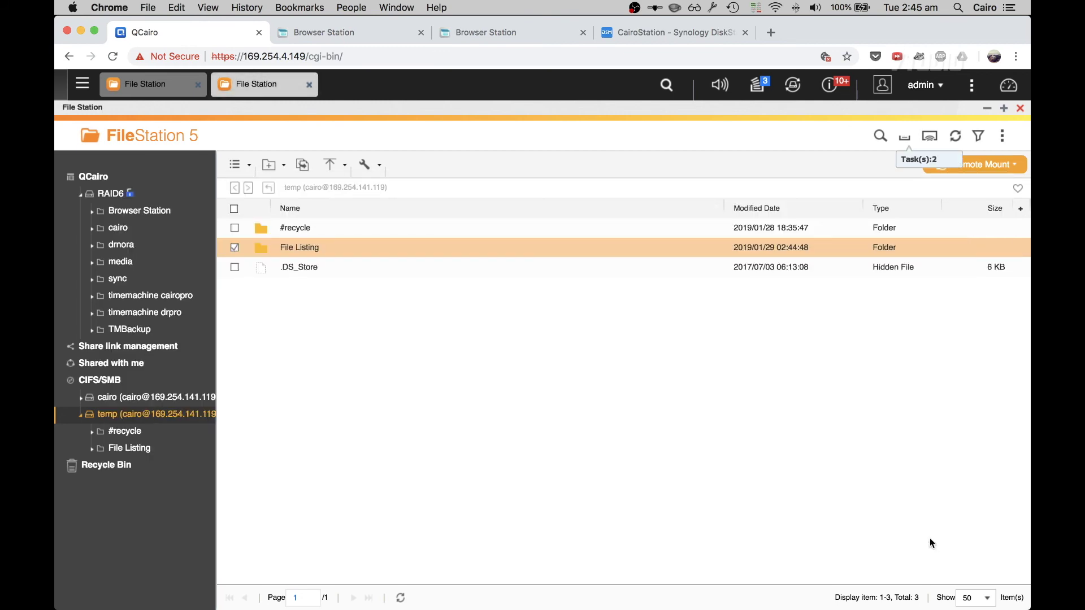
Close File Station and open Browser Station's Admin-browser-1 tab showing the Synology desktop.
click(1019, 109)
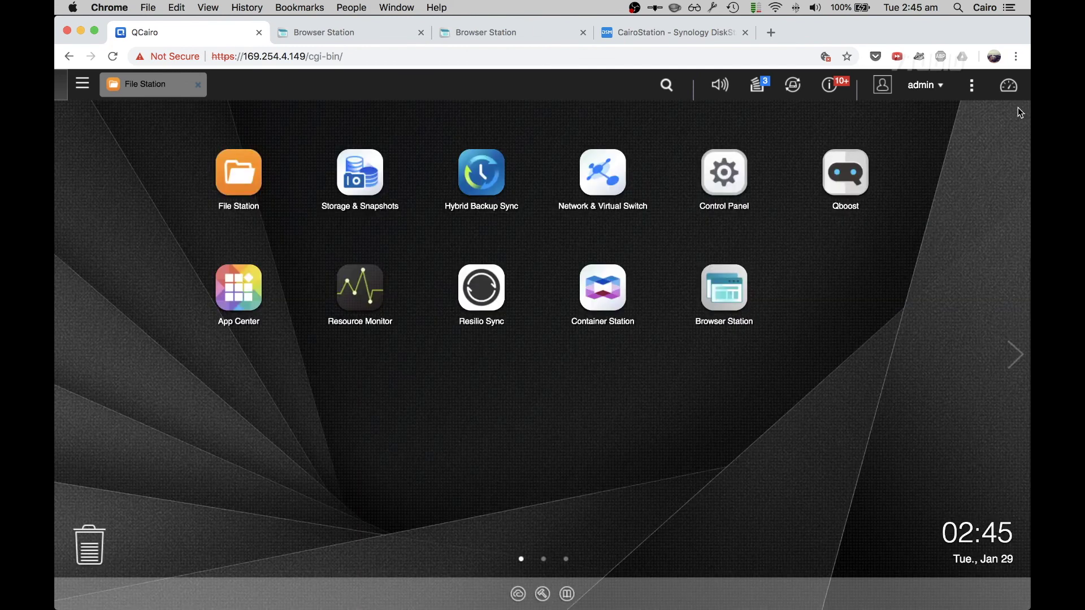
click(736, 308)
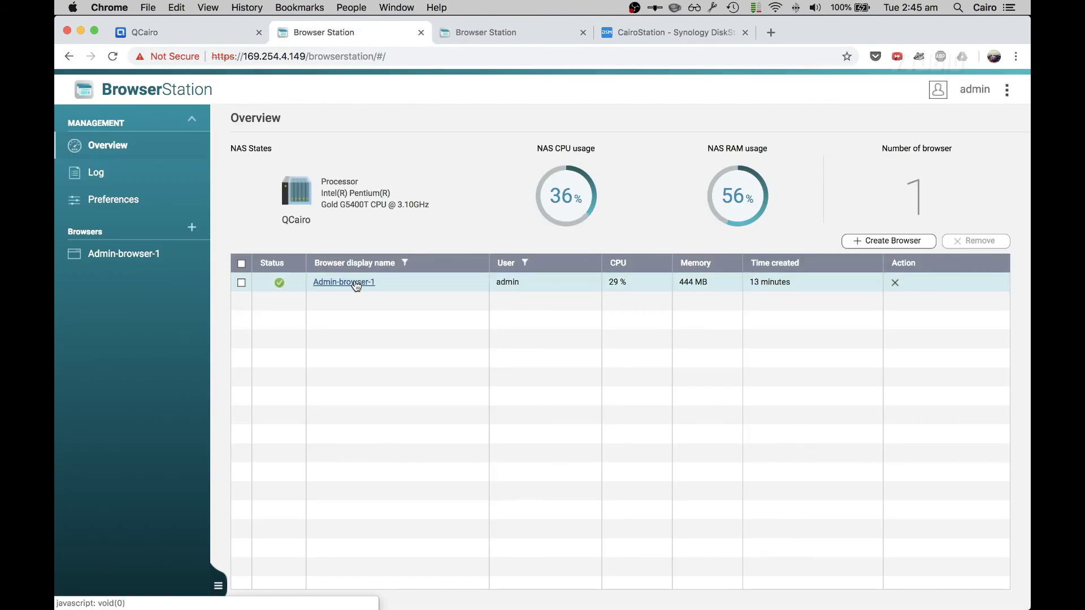
click(507, 28)
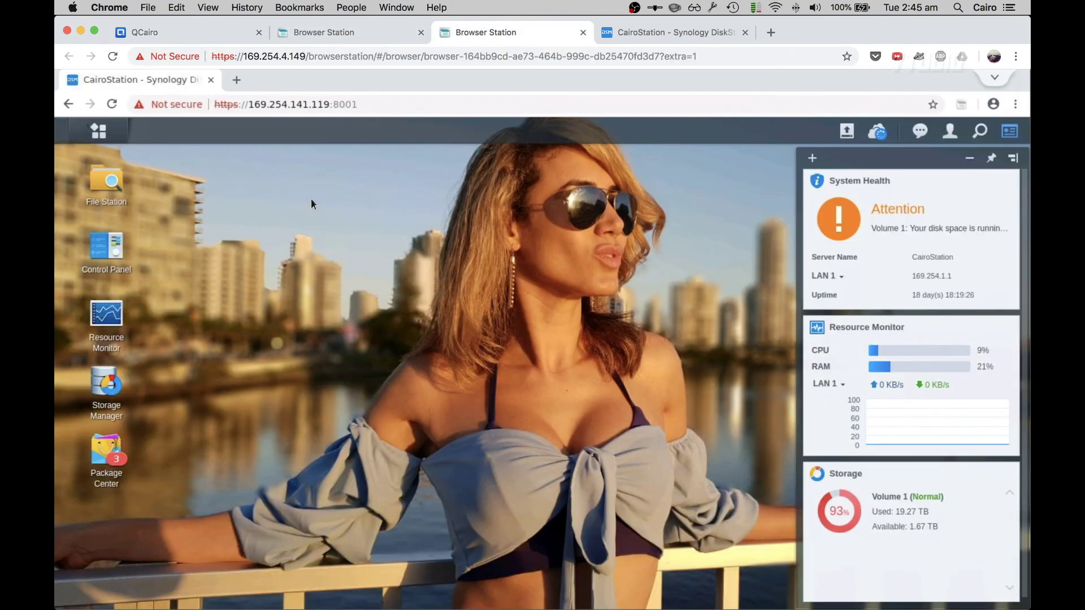